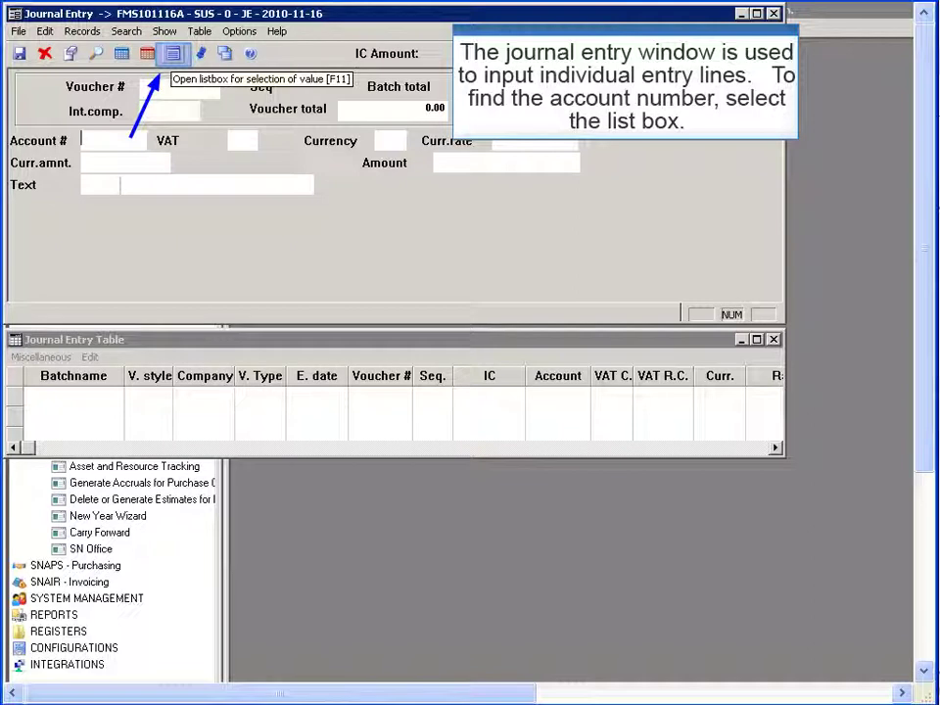
Look up account 600000 (Paint) from the valid values for the first entry line and enter an amount of 670.00
click(171, 53)
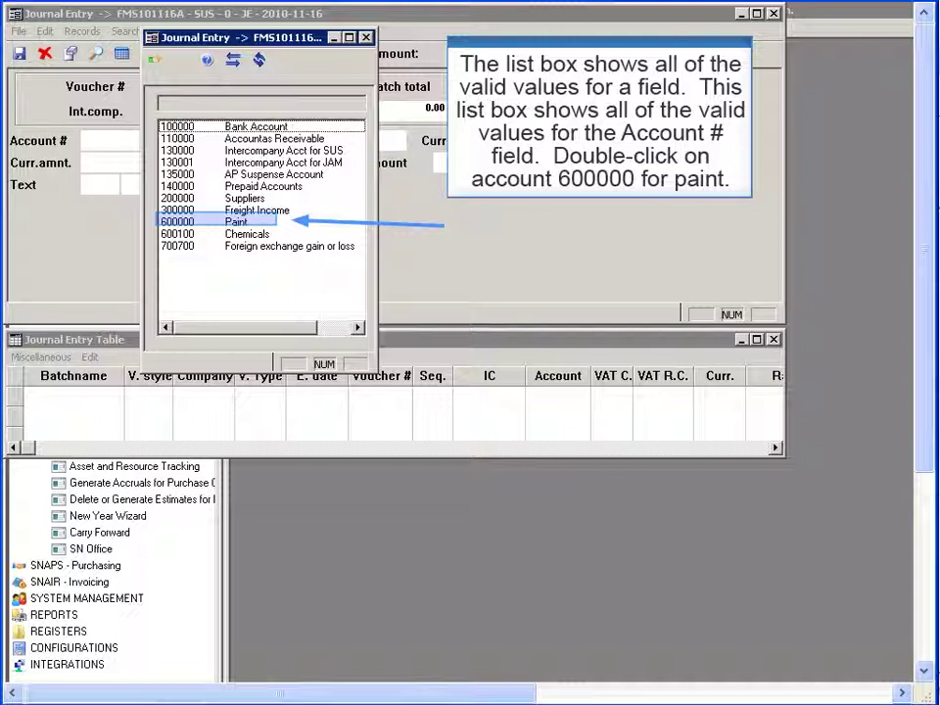
key(Return)
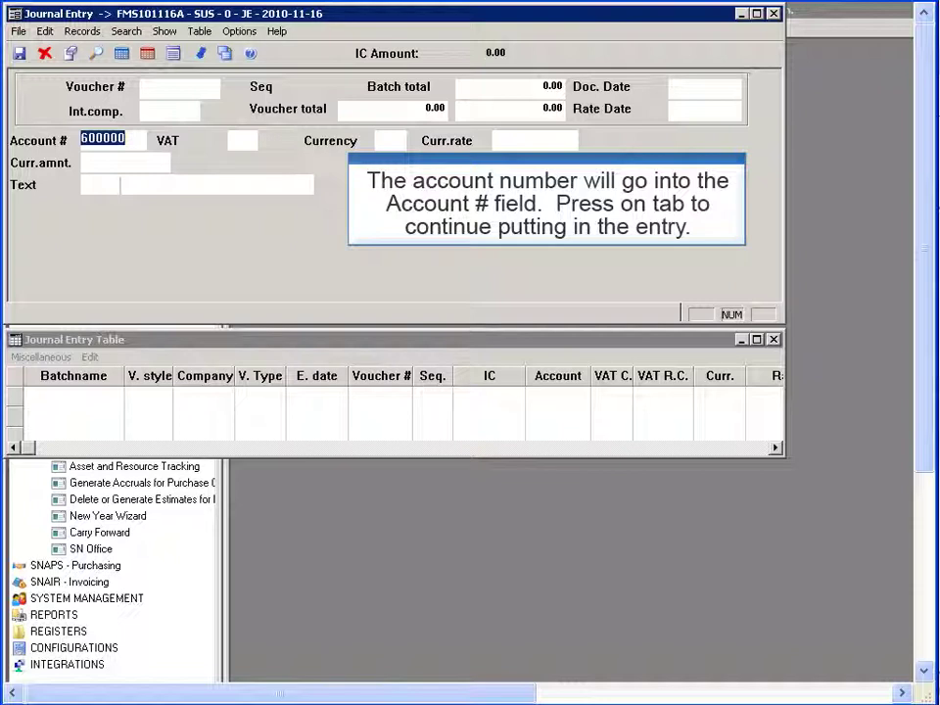
key(Tab)
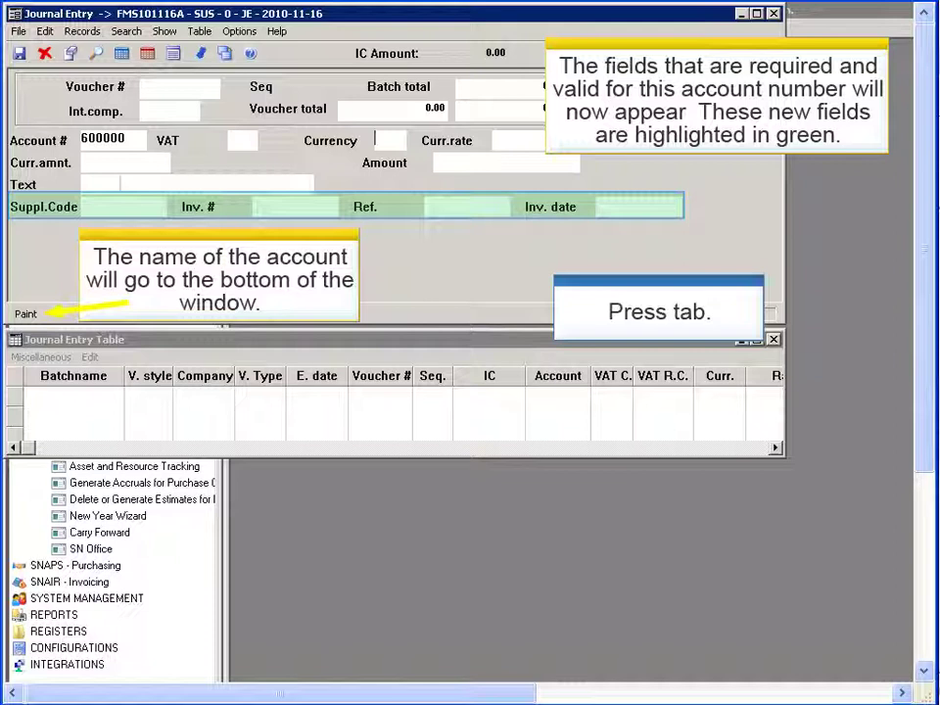
key(Tab)
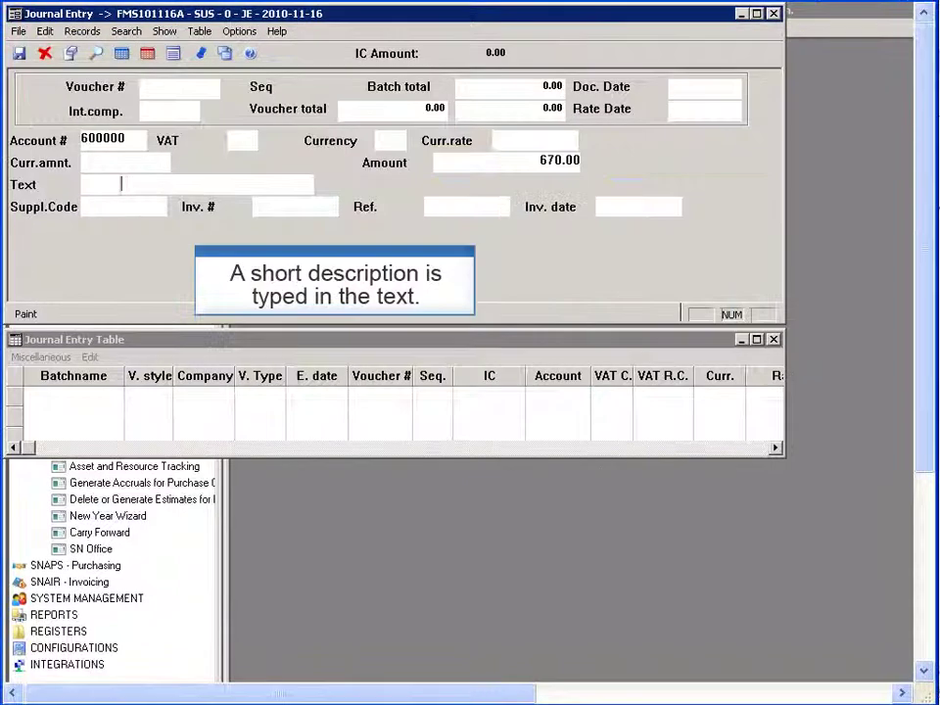
Enter "Reclass from 600100 to 600000" as the description text of the entry line
text(Reclass from 60010)
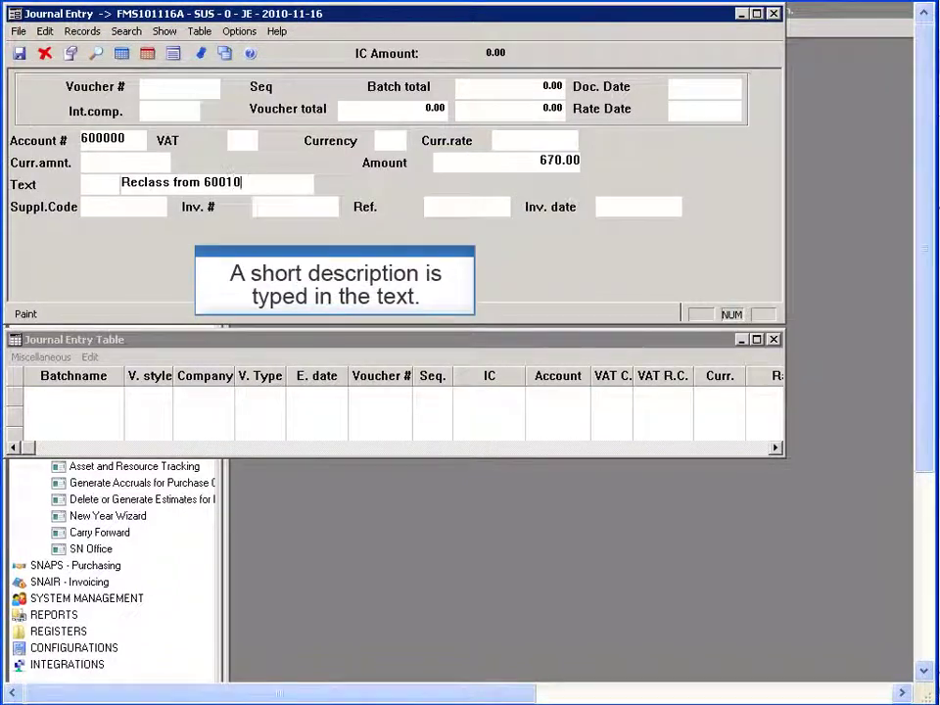
text(0 to 60000)
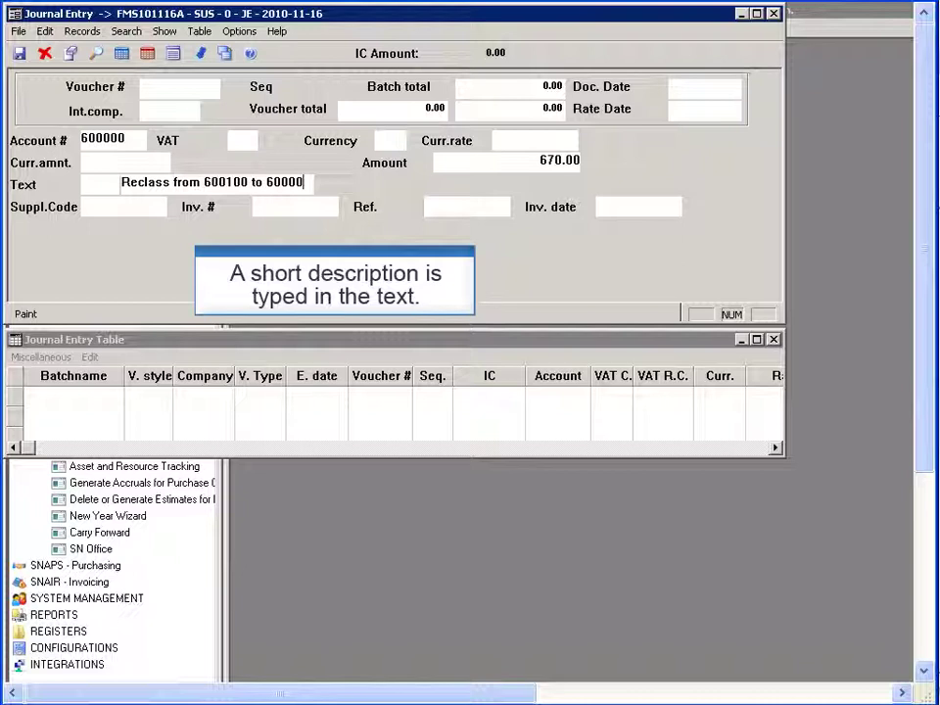
text(0)
key(Tab)
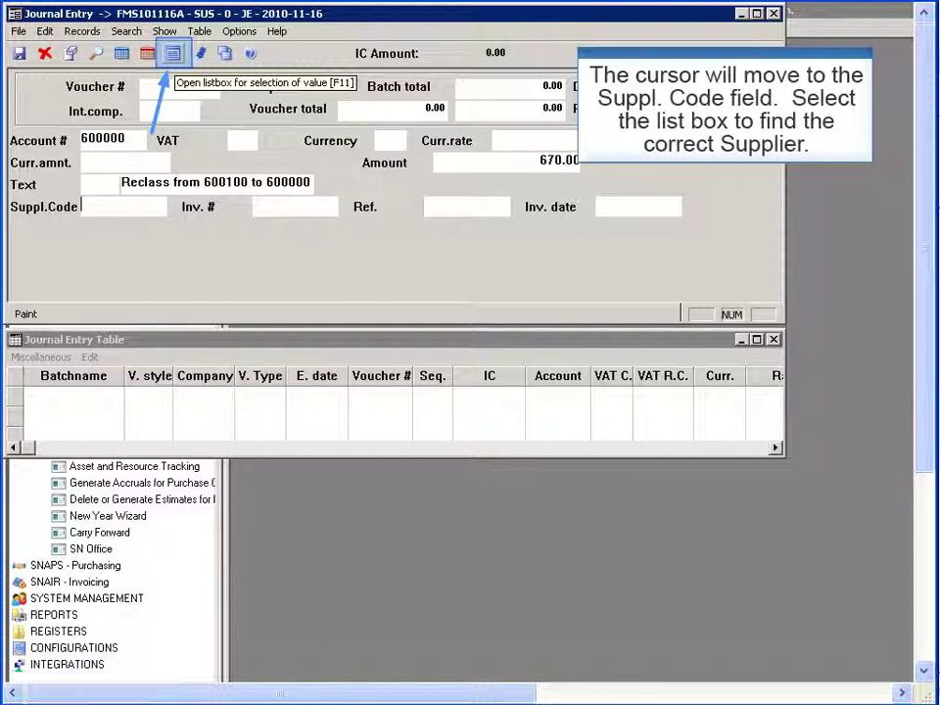
Look up supplier code ALICECHA for the entry line and enter 897 as the invoice number
click(172, 54)
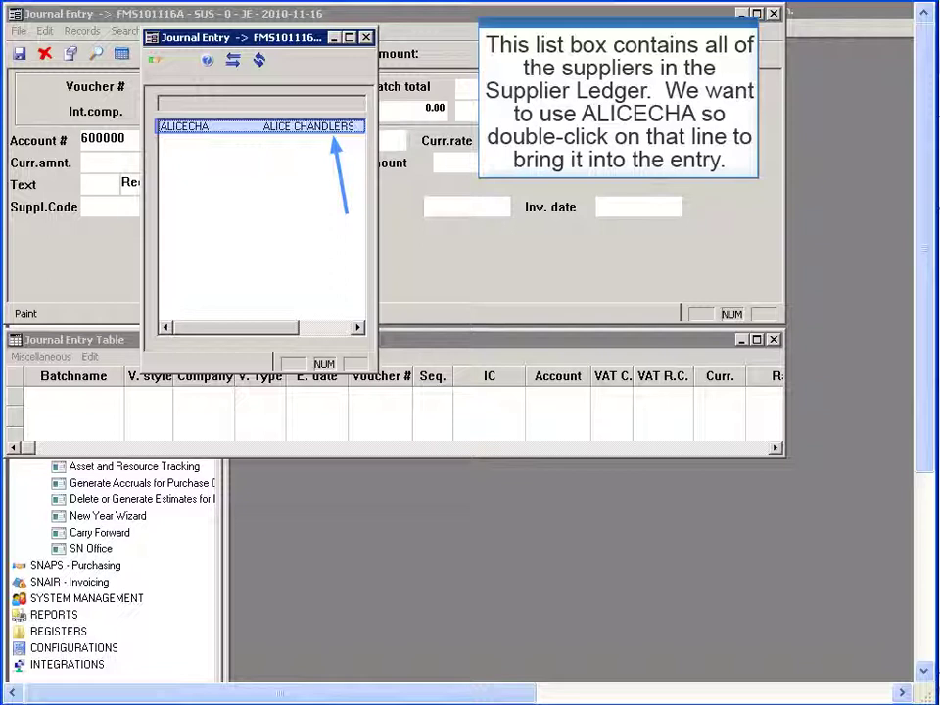
key(Return)
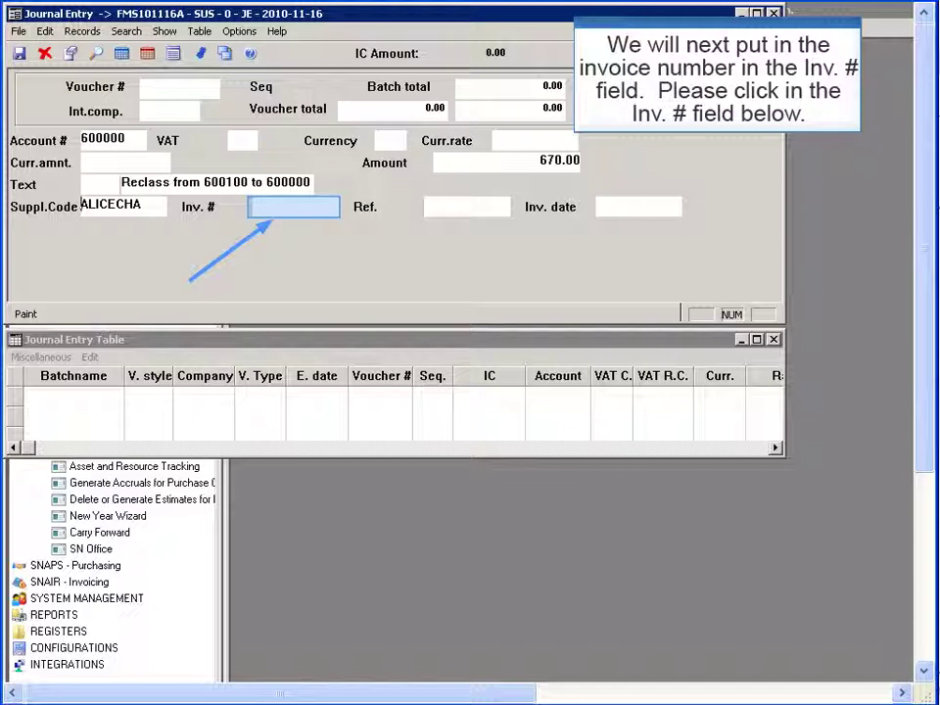
click(293, 207)
text(897)
key(Tab)
Enter the reference CORR V.786 and the invoice date 14/11/10, and save the entry line
text(CORR V.78)
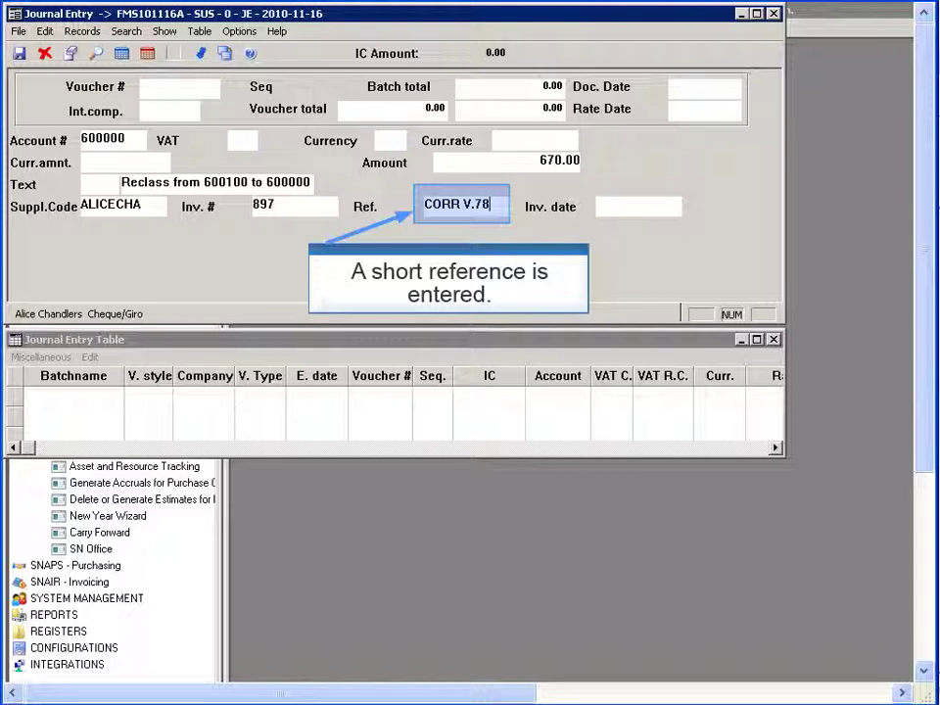
text(6)
key(Tab)
text(14/11/1)
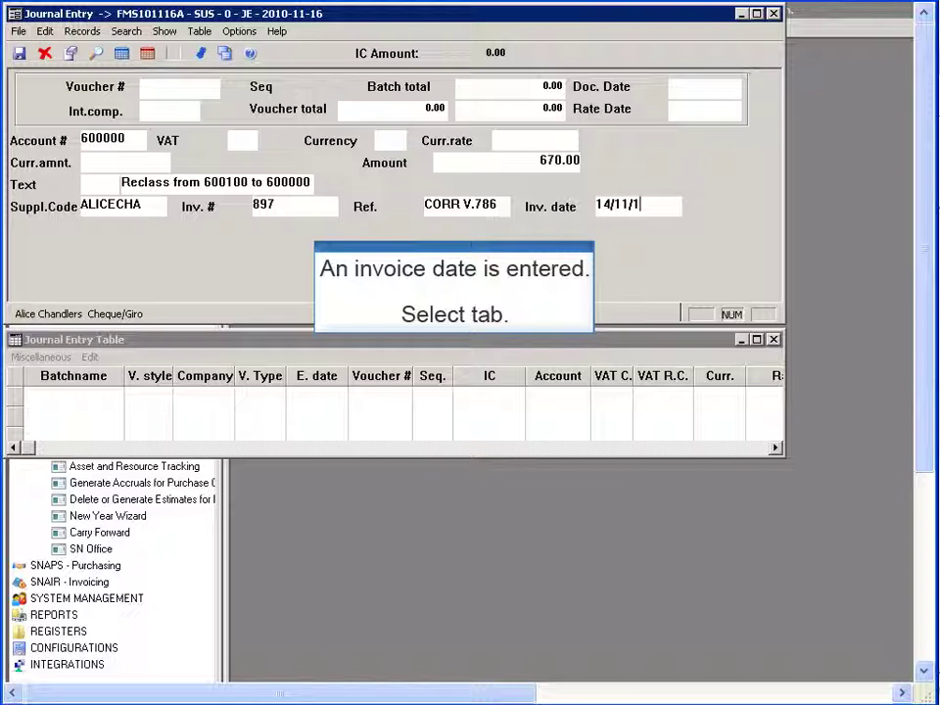
text(0)
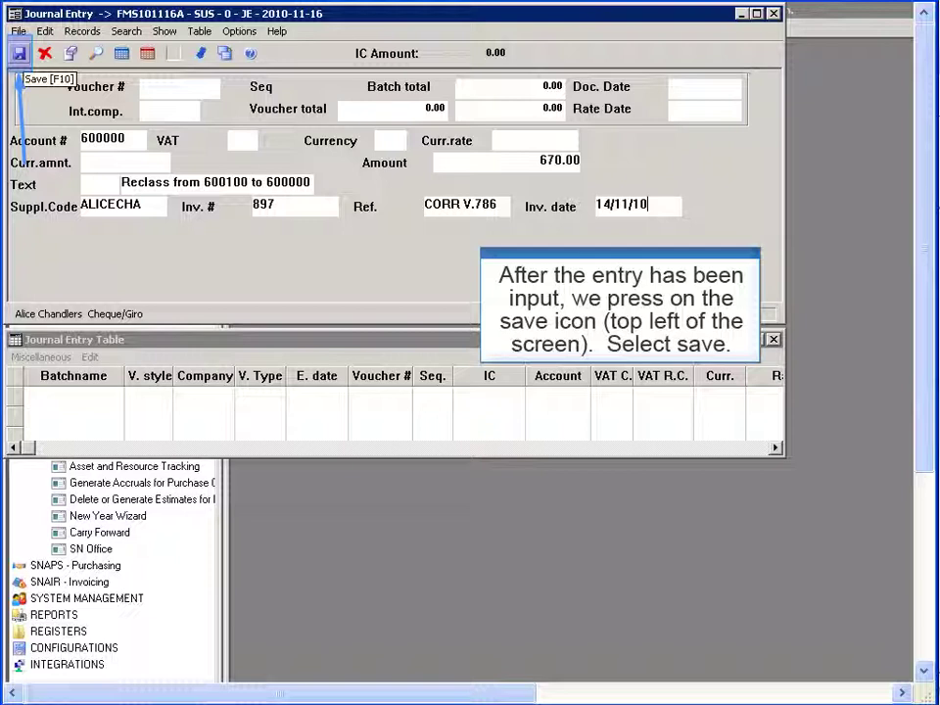
click(19, 53)
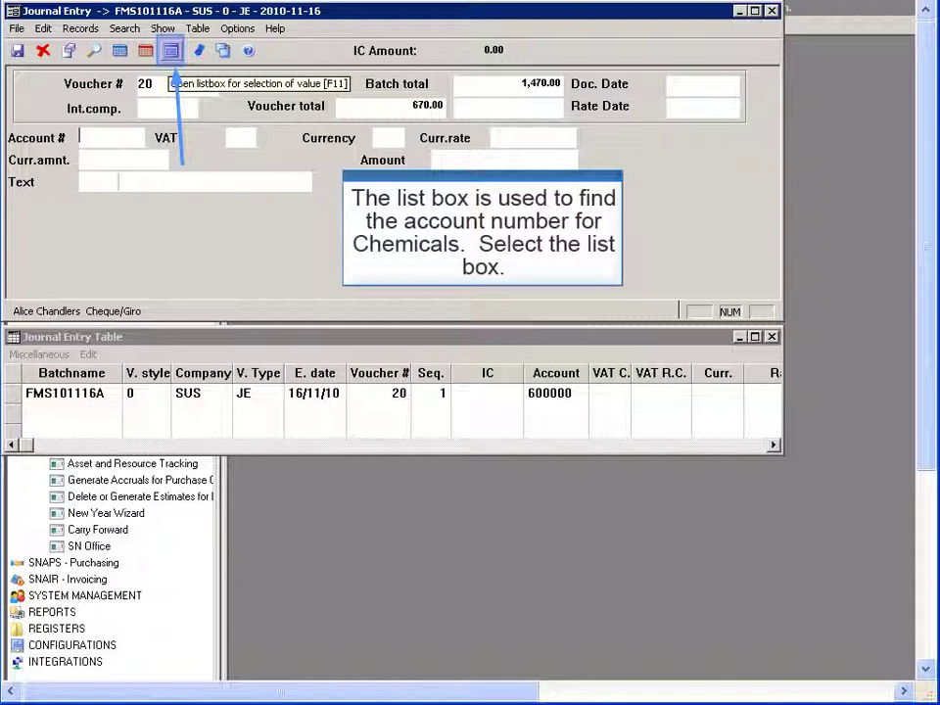
List the valid accounts by description and choose Chemicals (600100) as the account for the second entry line
key(F11)
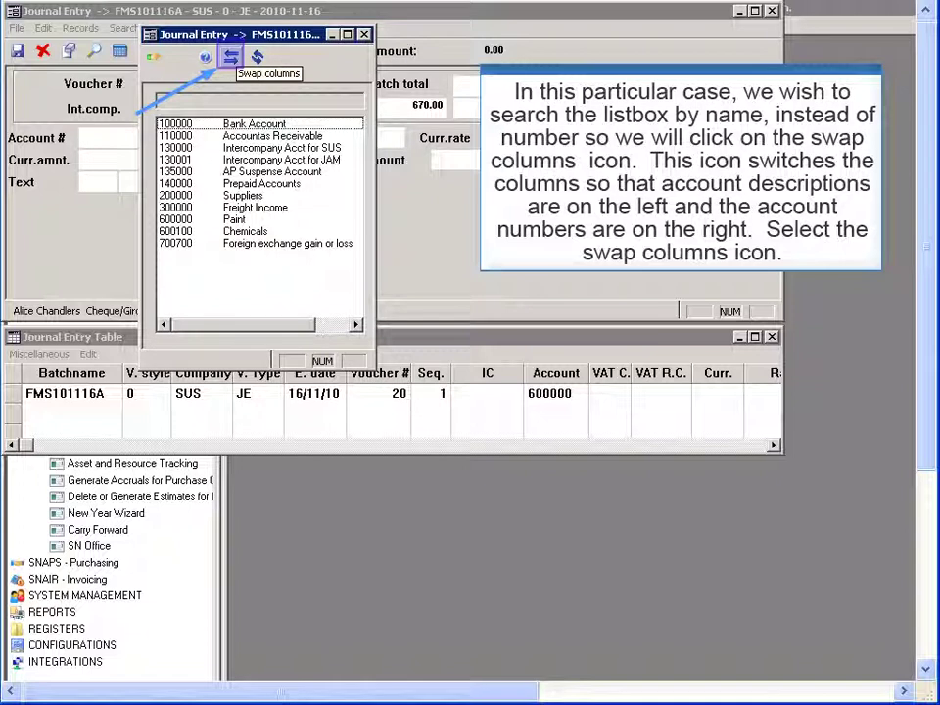
click(231, 56)
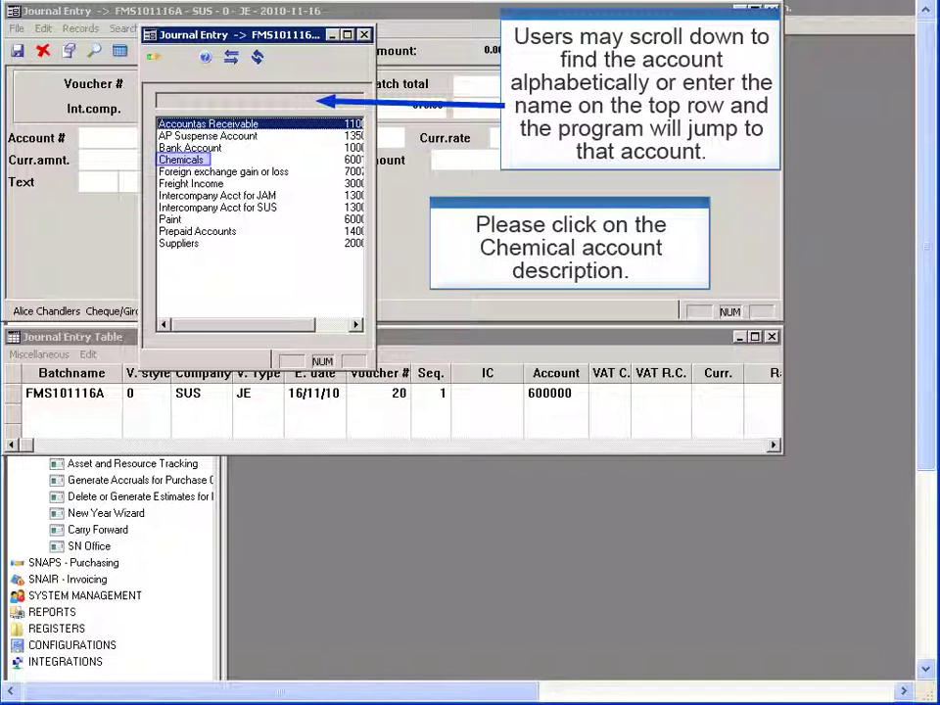
click(182, 160)
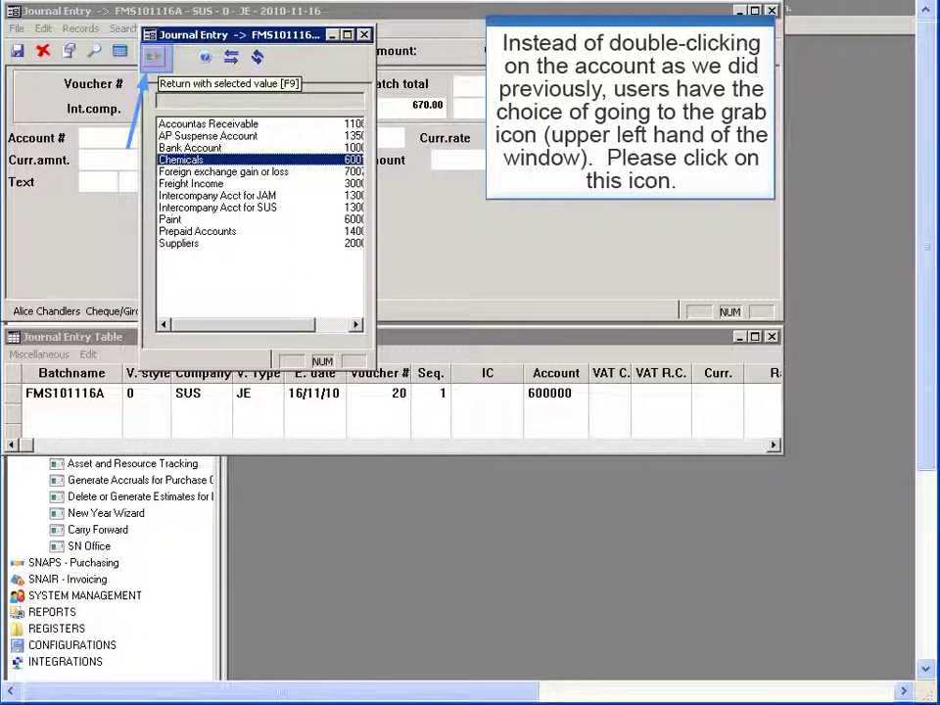
click(152, 57)
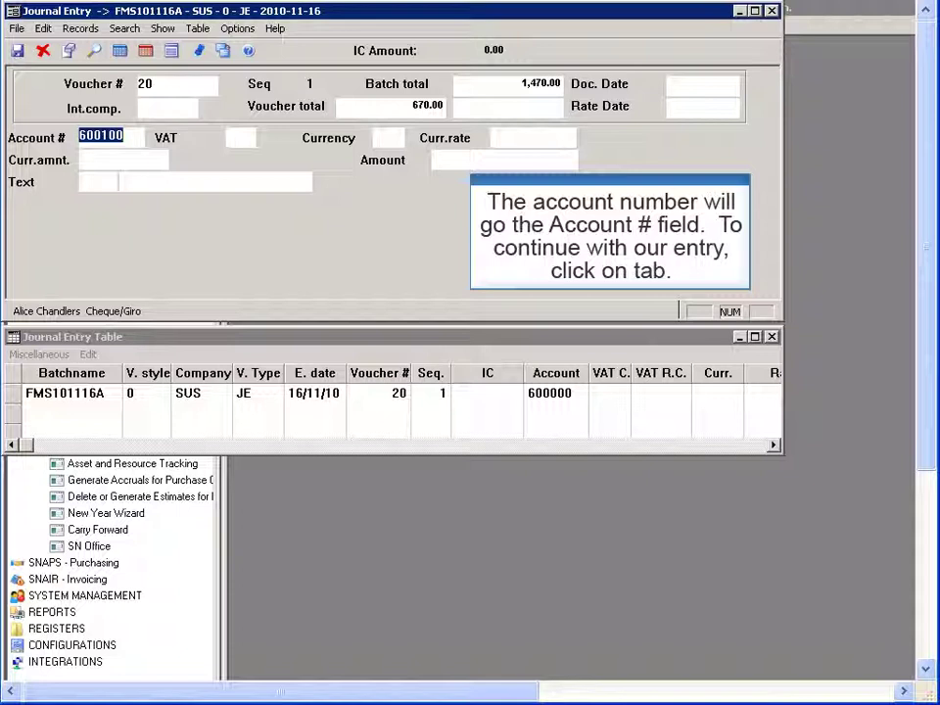
key(Tab)
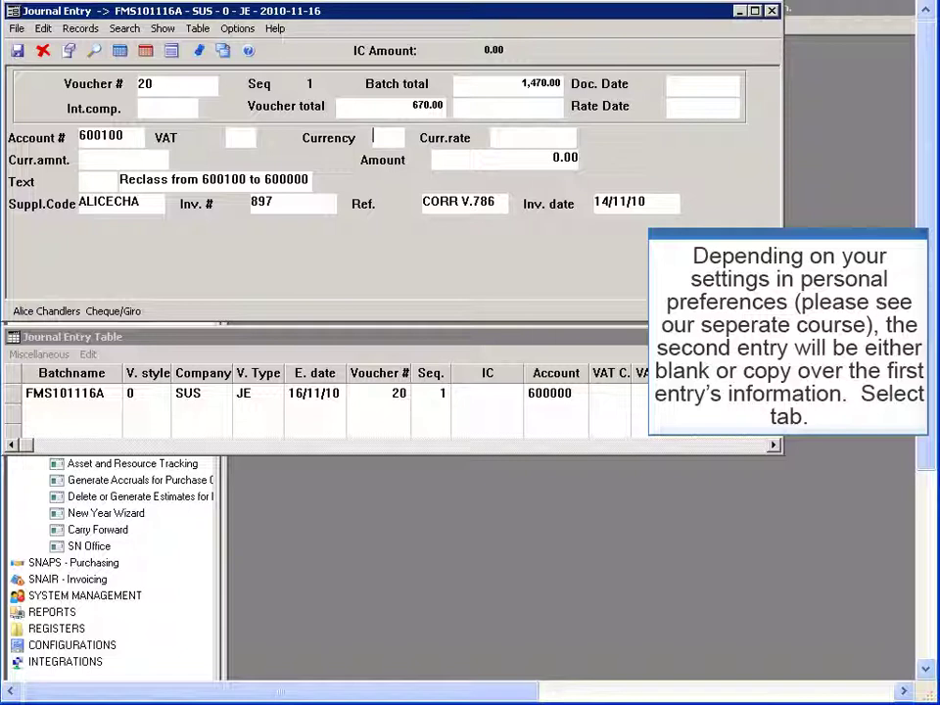
Enter a credit amount of -670 for the Chemicals line, save it and approve the voucher
key(Tab)
text(-67)
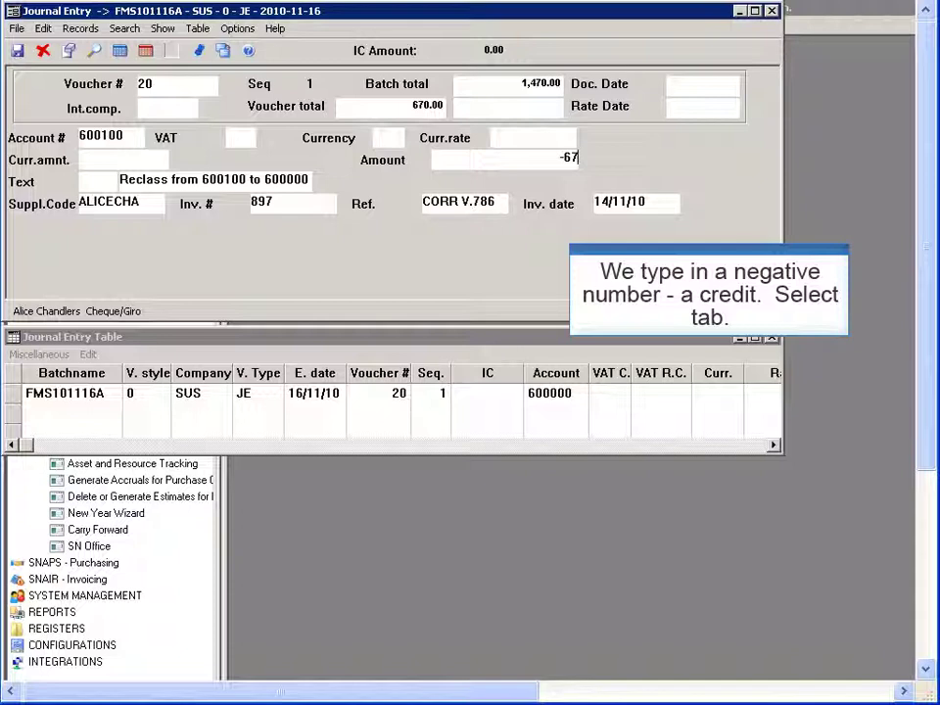
text(0)
key(Tab)
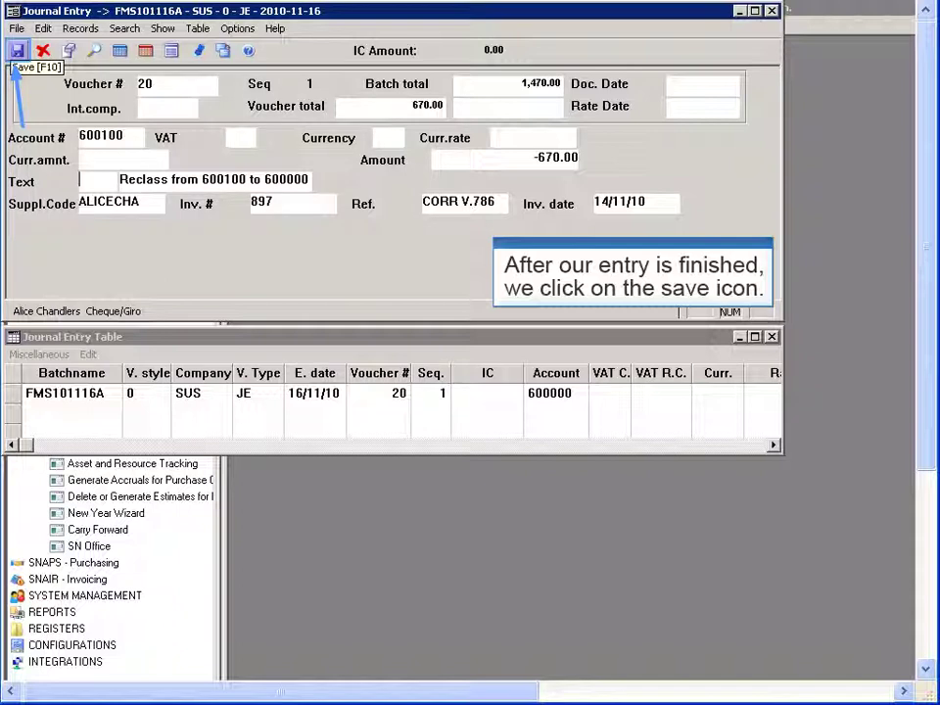
click(16, 52)
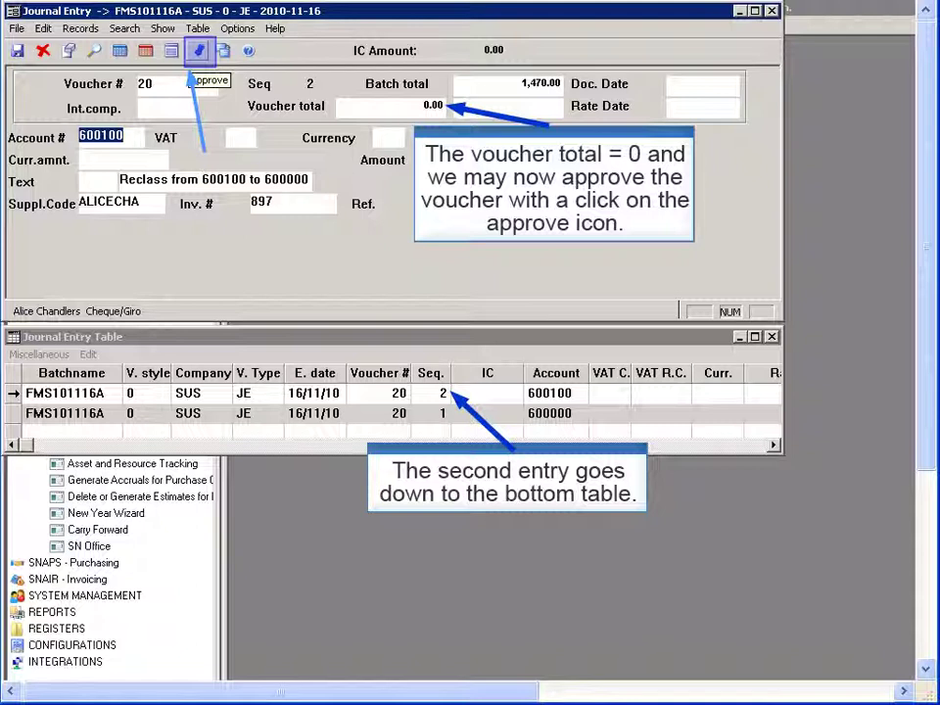
click(199, 51)
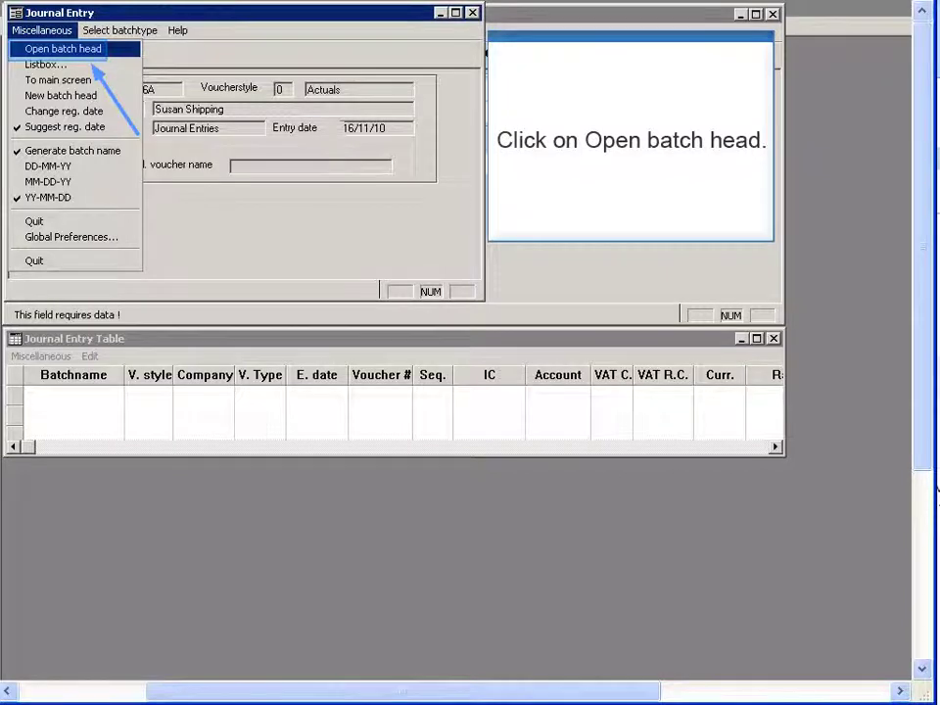
Open the batch head of the journal entry batch for changes and start editing its Company field
key(Return)
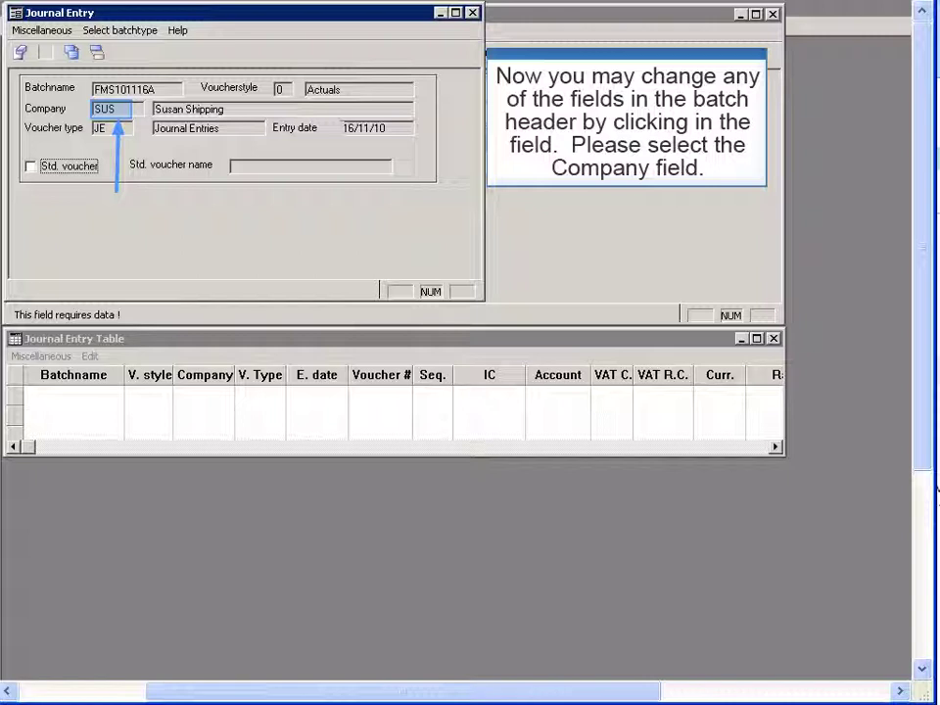
click(110, 109)
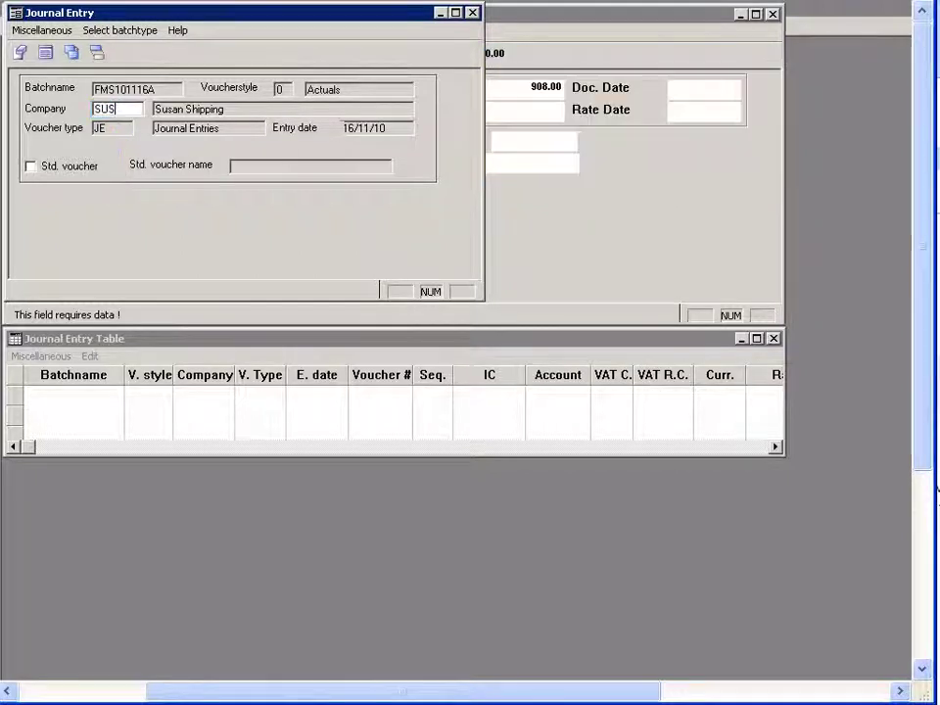